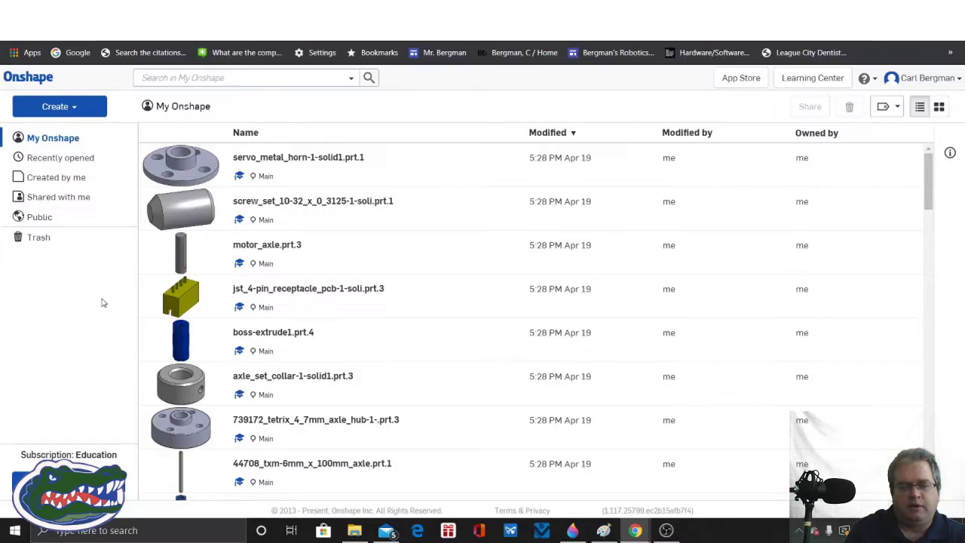
Create a new document named "POE 1/5"
left_click(79, 107)
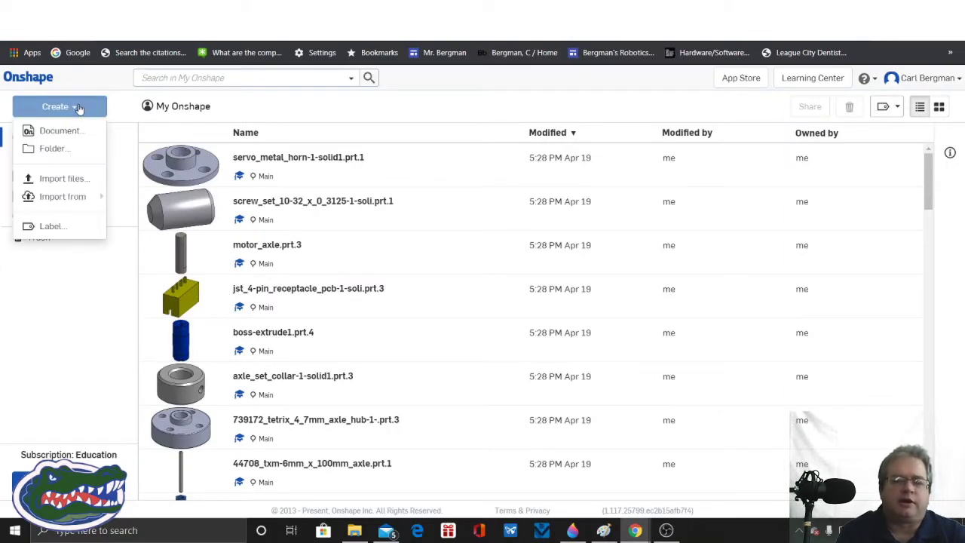
left_click(65, 131)
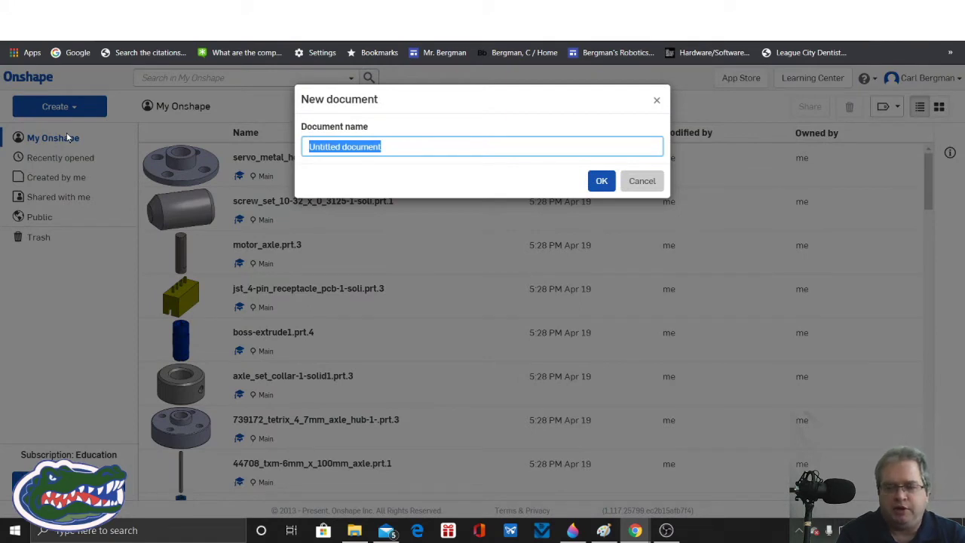
type("POE")
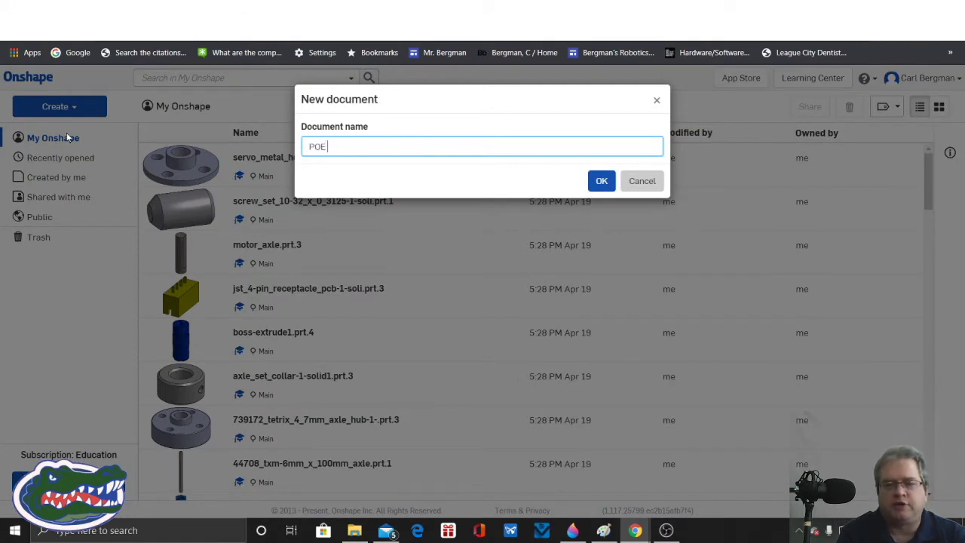
type(" 1/5")
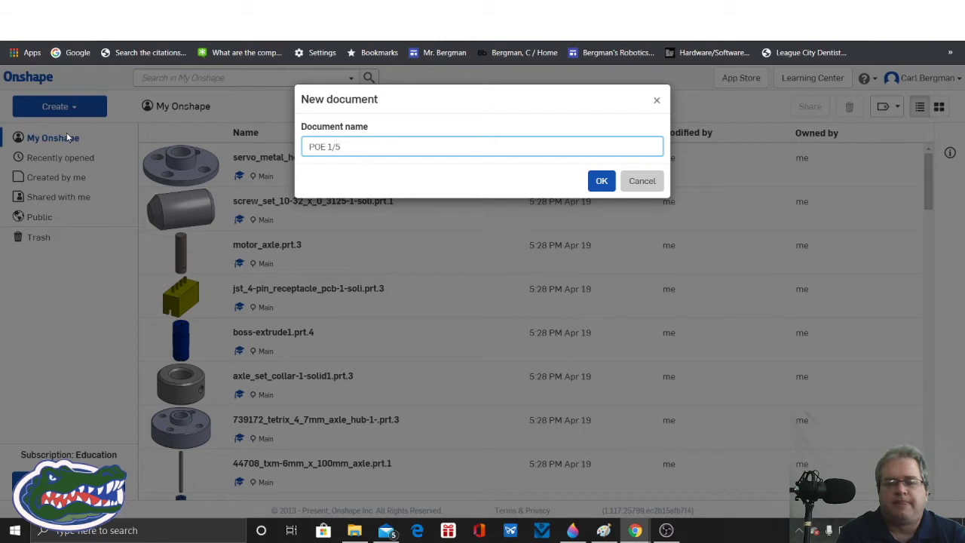
left_click(600, 182)
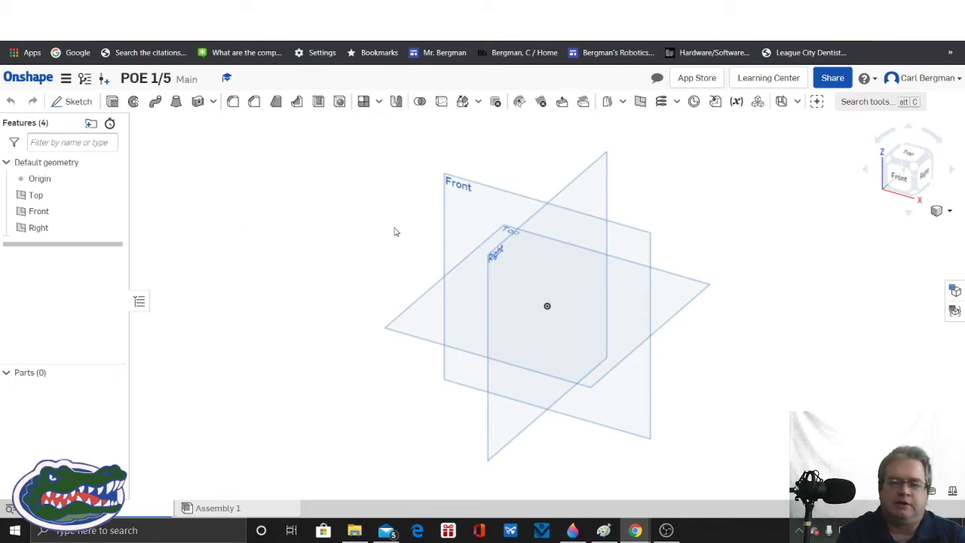
Start a sketch on the Top plane and hide the Top, Front and Right default planes
left_click(425, 332)
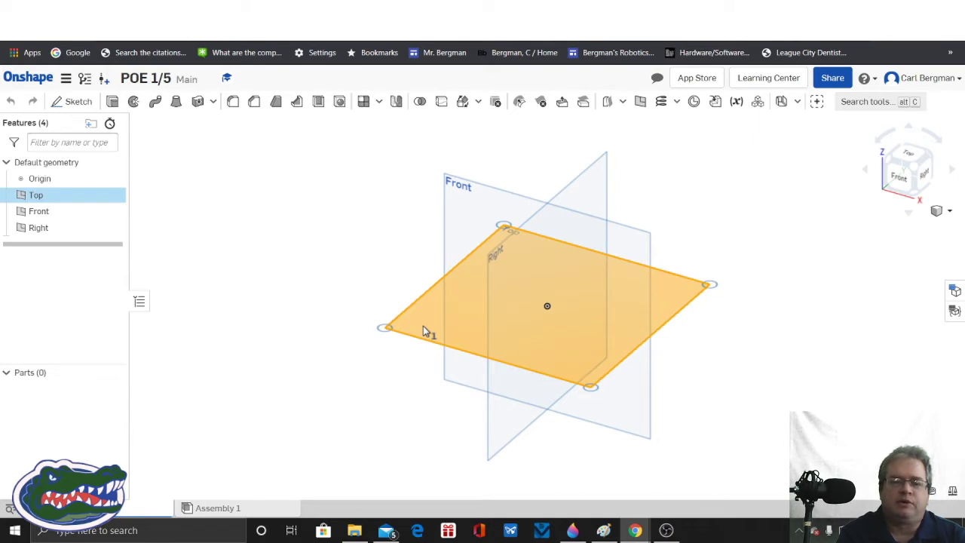
left_click(72, 103)
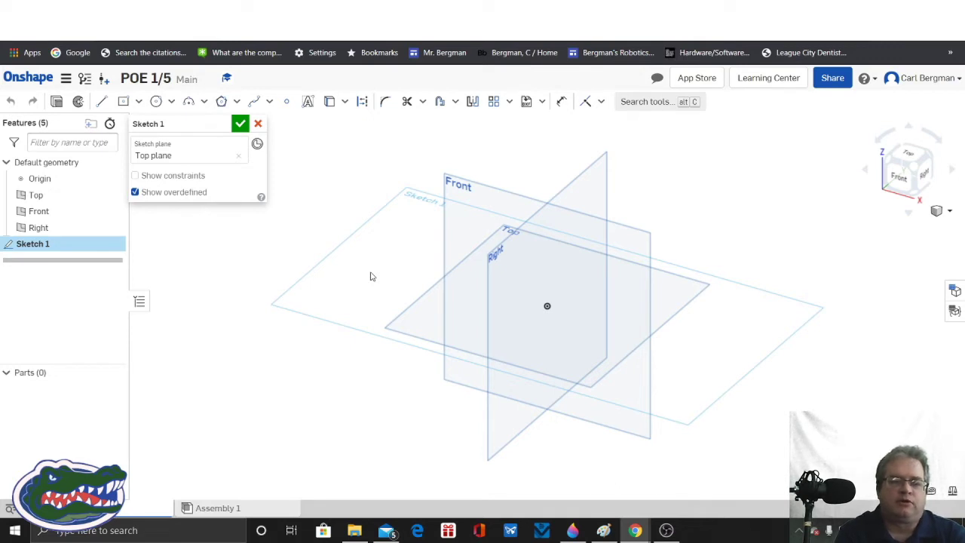
left_click(113, 195)
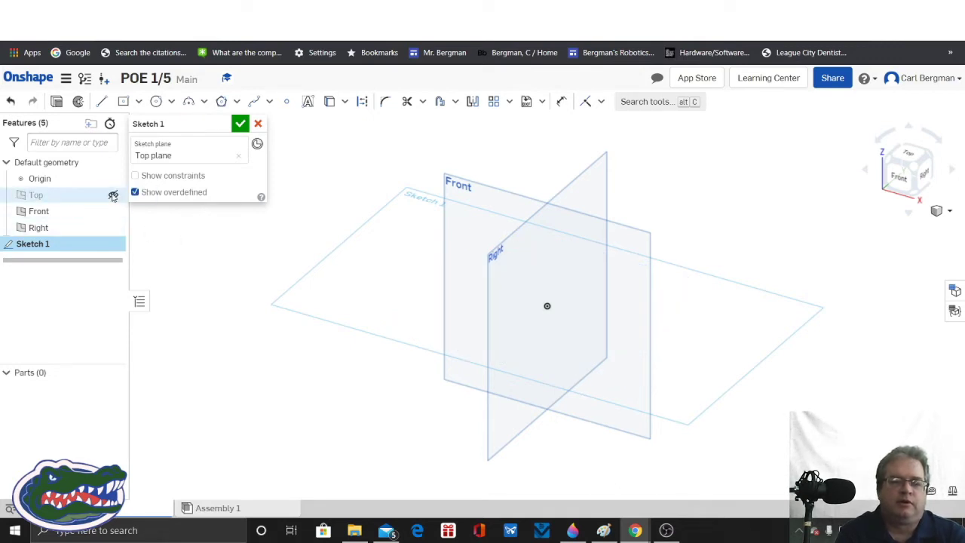
left_click(113, 212)
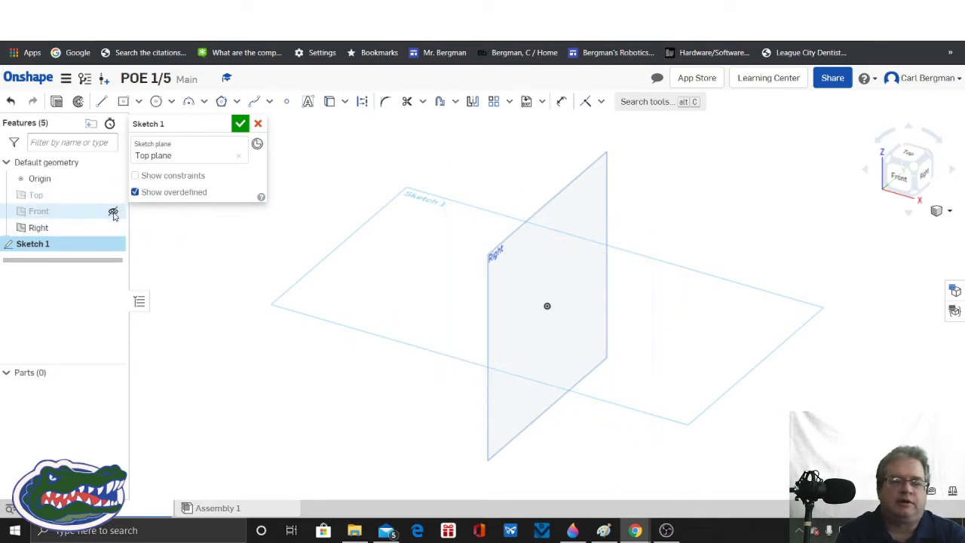
left_click(113, 228)
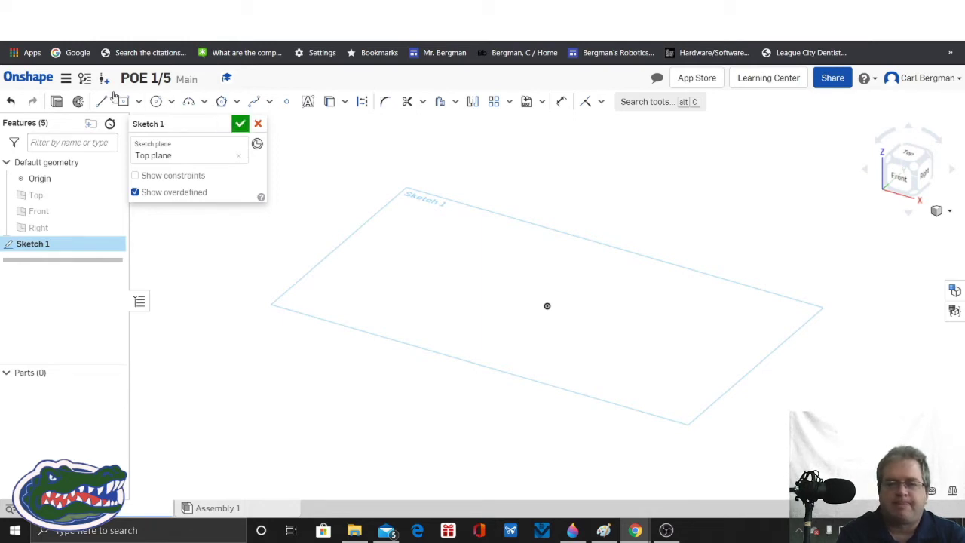
Sketch a center point rectangle on the origin, about 8.66 in wide and 4.26 in high
left_click(138, 101)
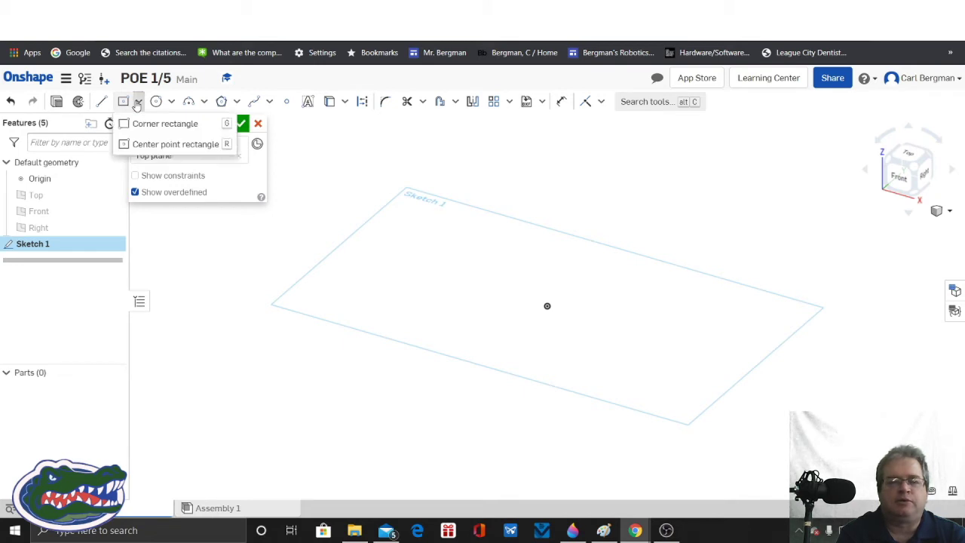
left_click(175, 144)
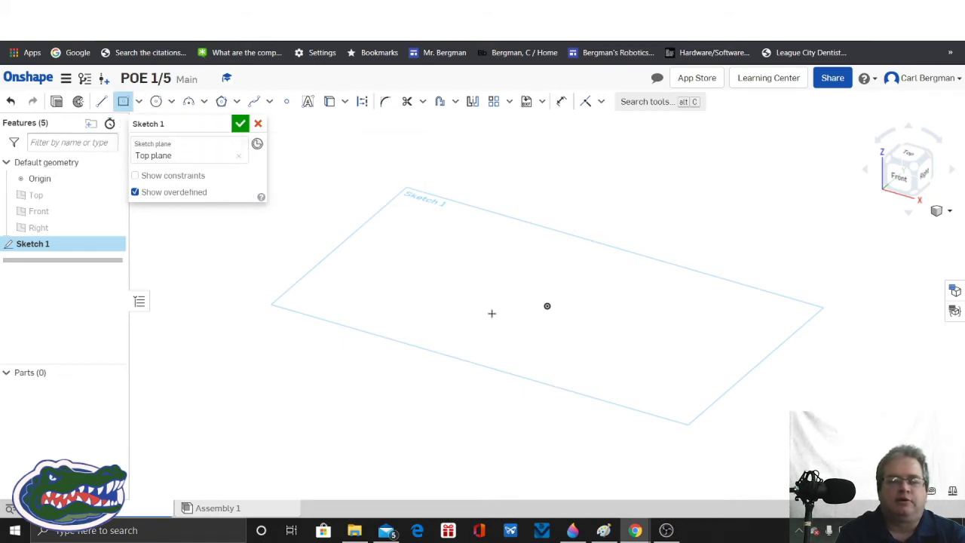
left_click(548, 305)
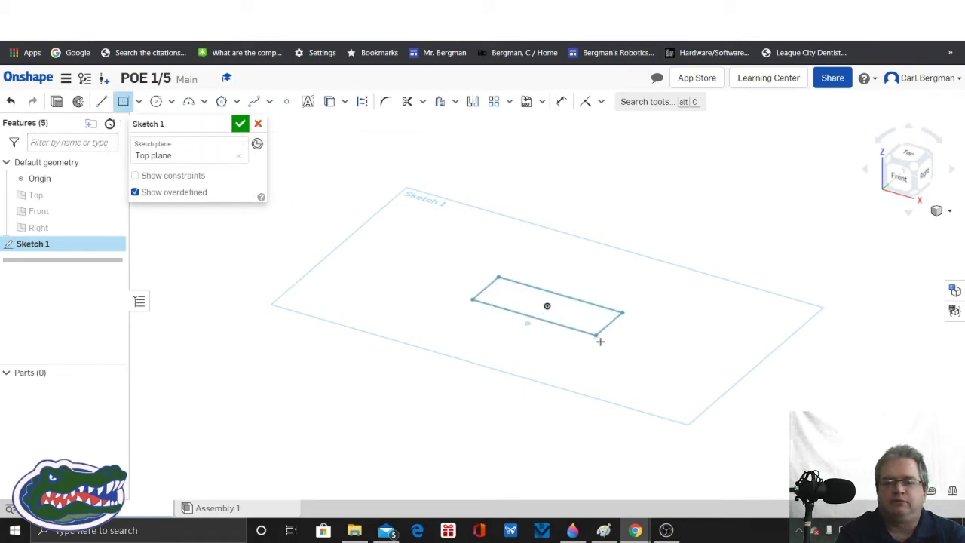
left_click(653, 386)
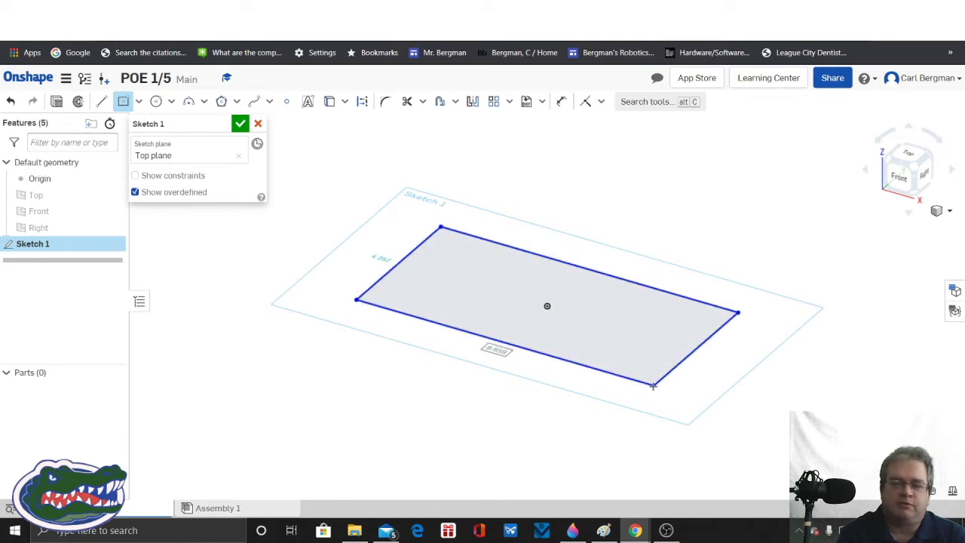
Dimension the rectangle's vertical side and set its height to 2 in
right_click(398, 412)
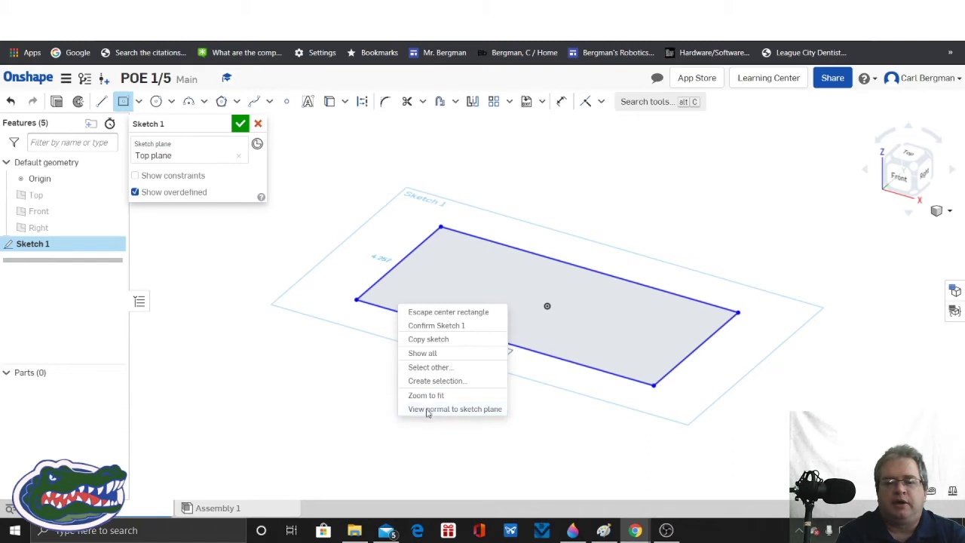
left_click(426, 409)
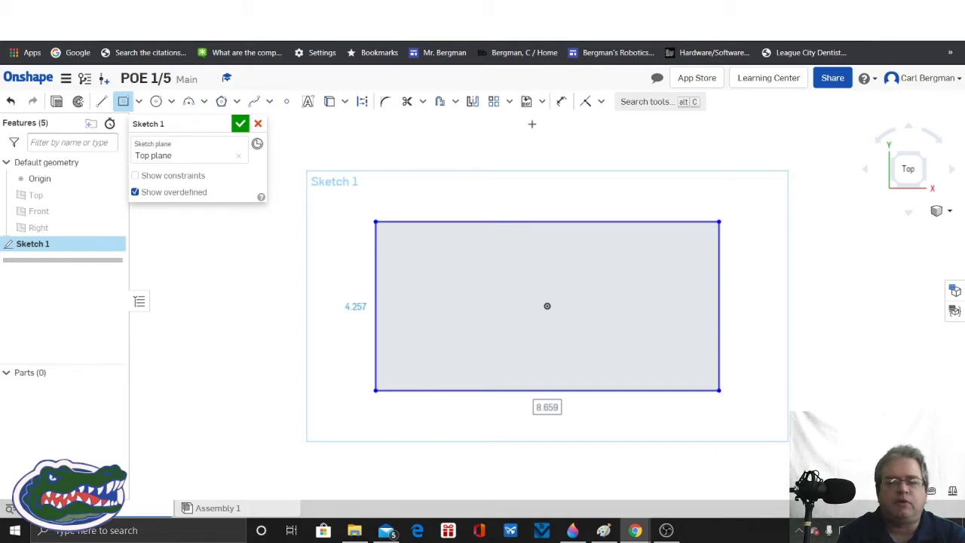
left_click(562, 101)
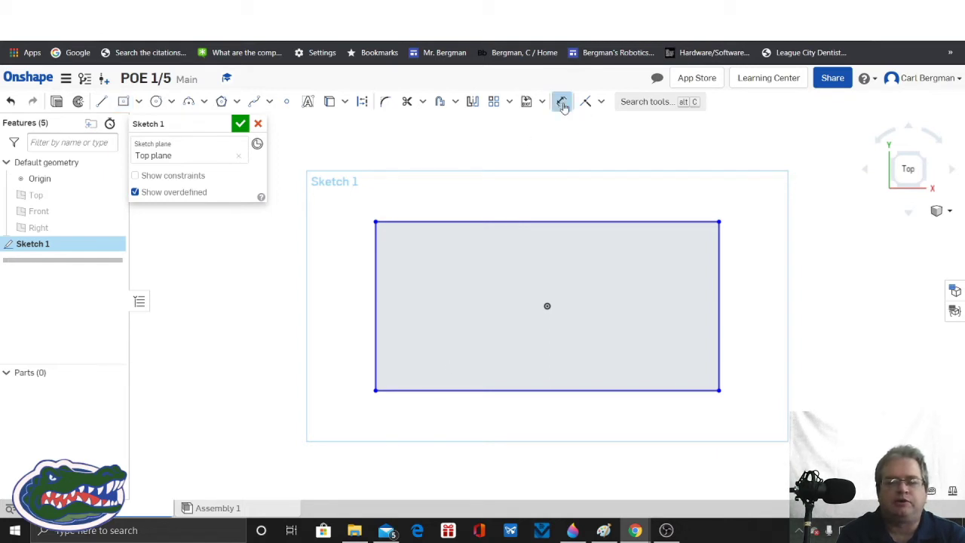
left_click(719, 320)
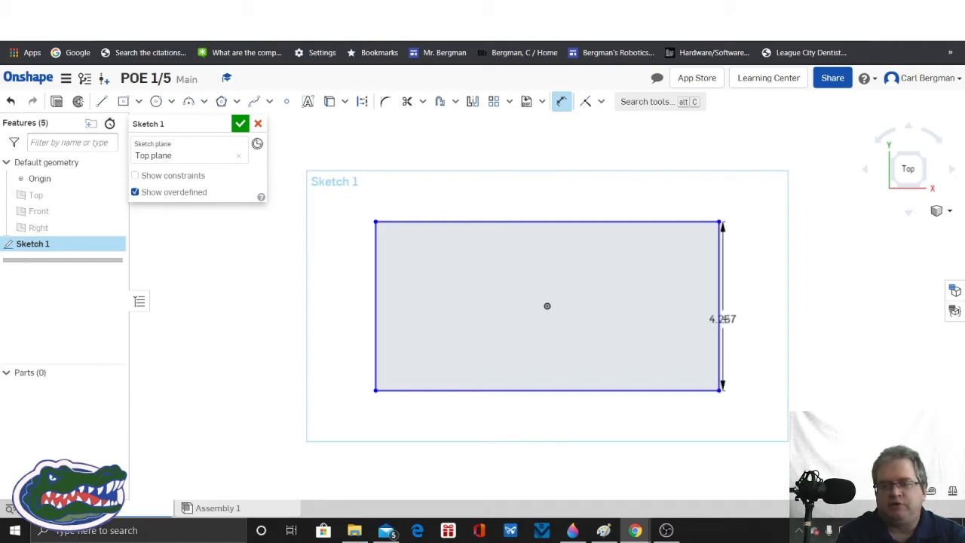
left_click(769, 321)
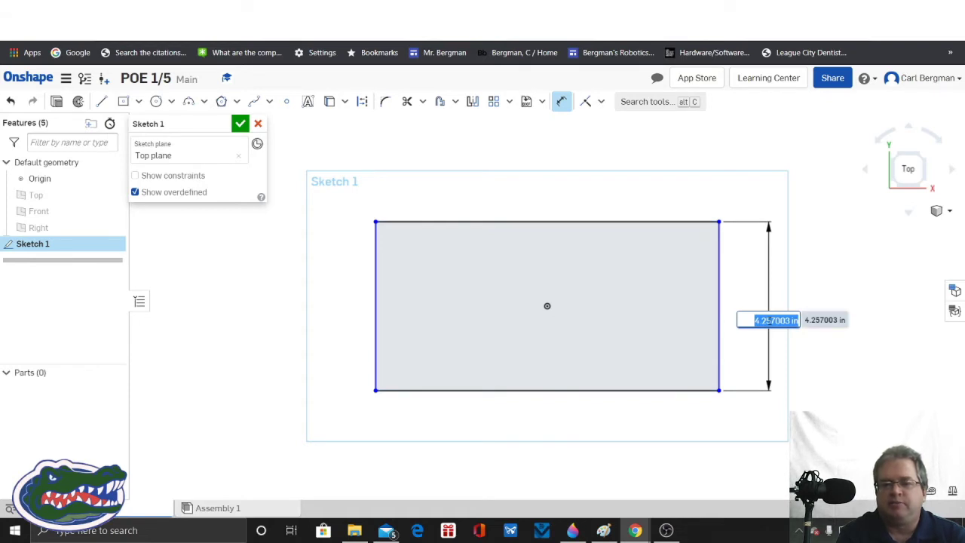
type("2 in")
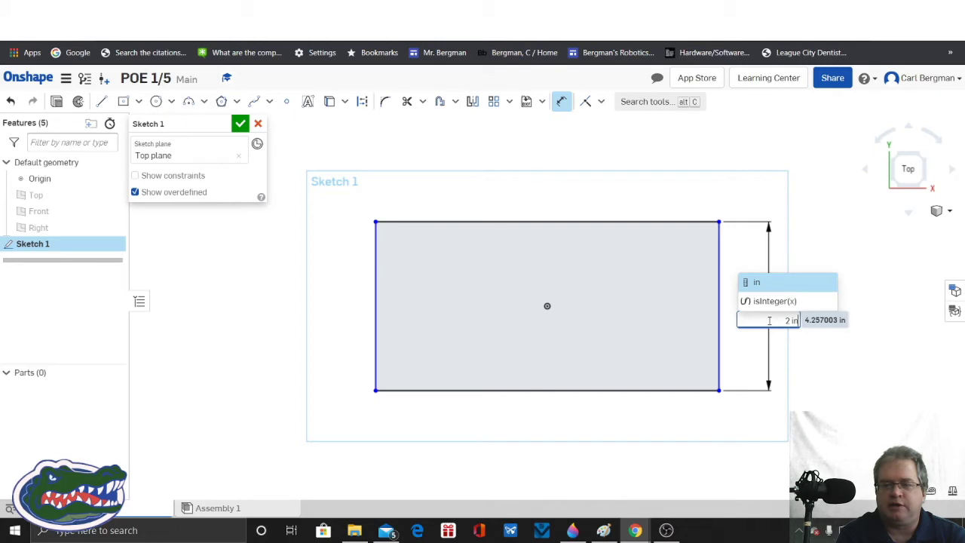
key("Return")
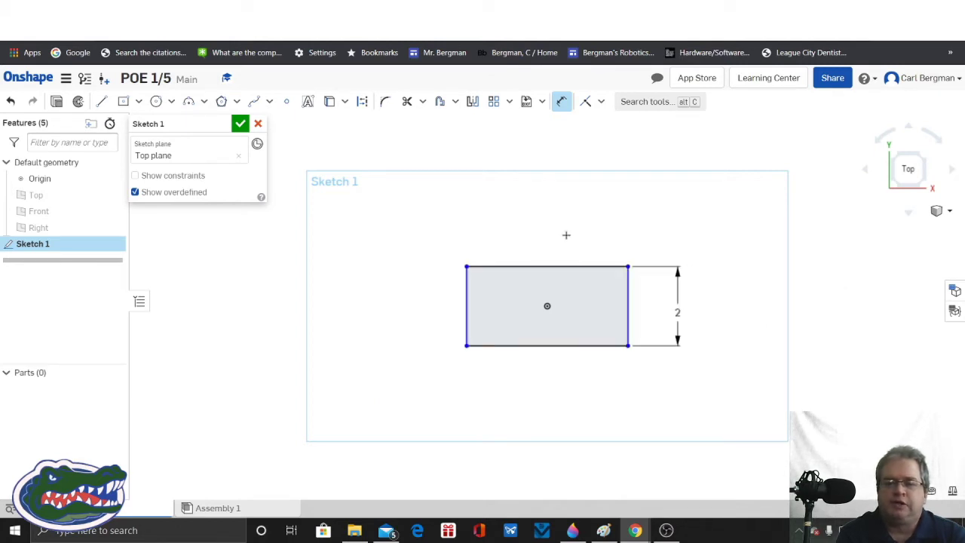
Dimension the rectangle's upper edge and set its width to 3 in
left_click(564, 266)
left_click(562, 233)
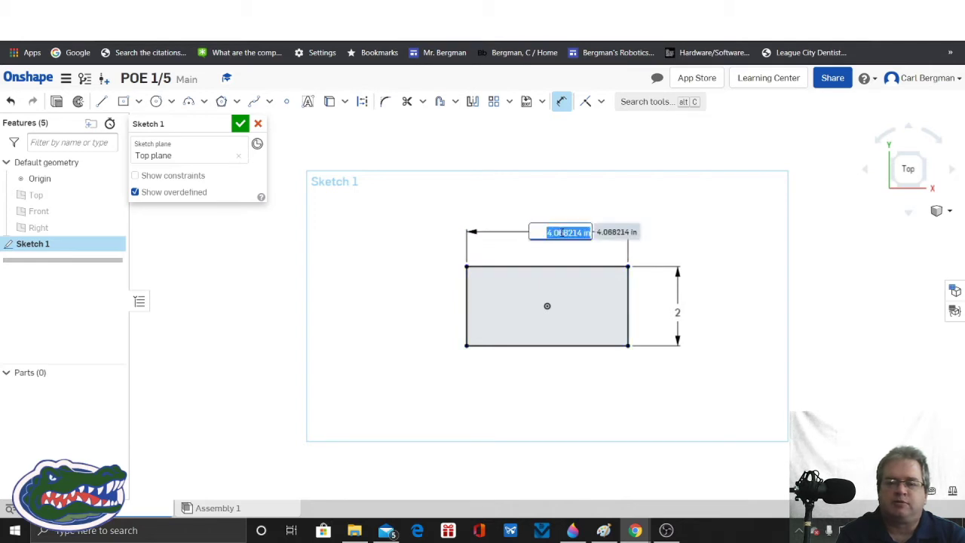
type("3 in")
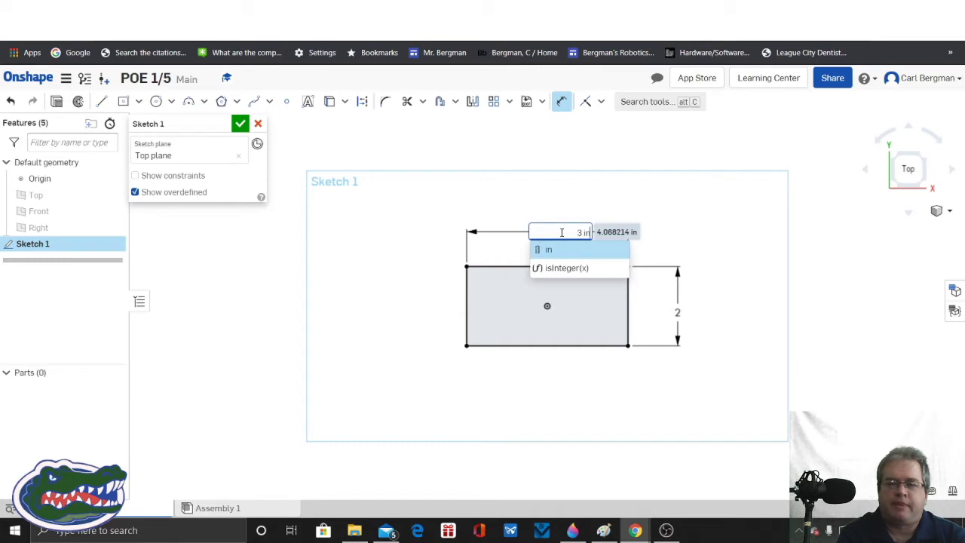
key("Return")
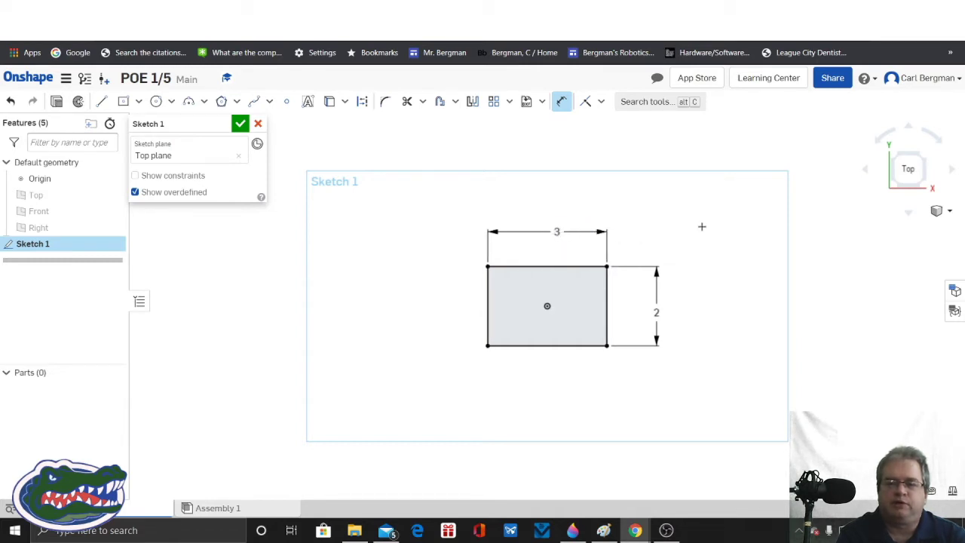
Sketch a center point circle about 1.44 in in diameter, centered on the origin inside the rectangle
left_click(172, 102)
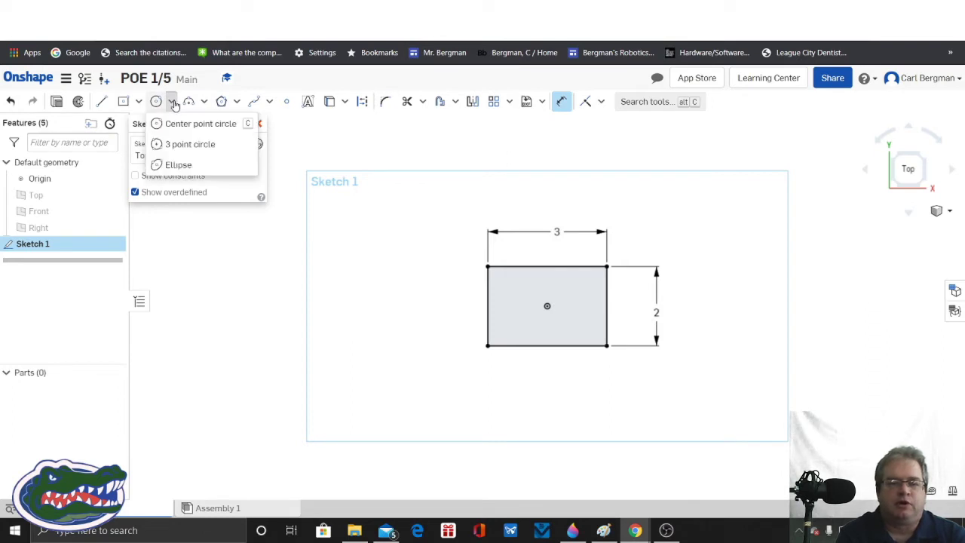
left_click(192, 124)
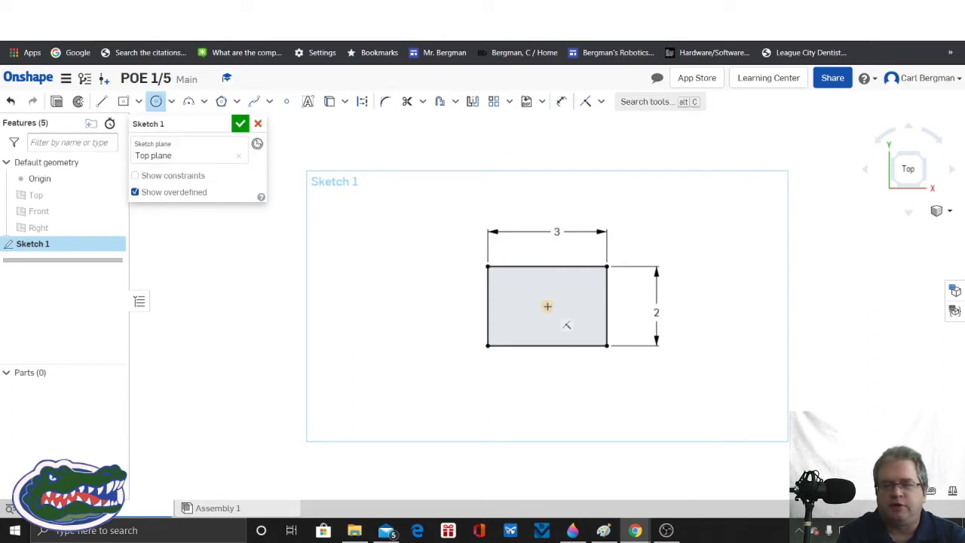
left_click(548, 307)
left_click(571, 320)
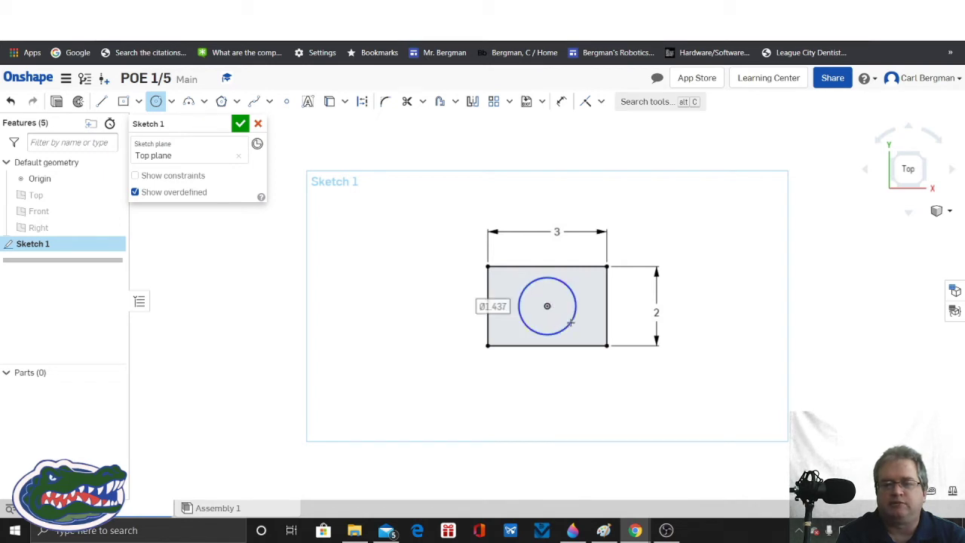
Dimension the circle and set its diameter to 1 in
left_click(562, 101)
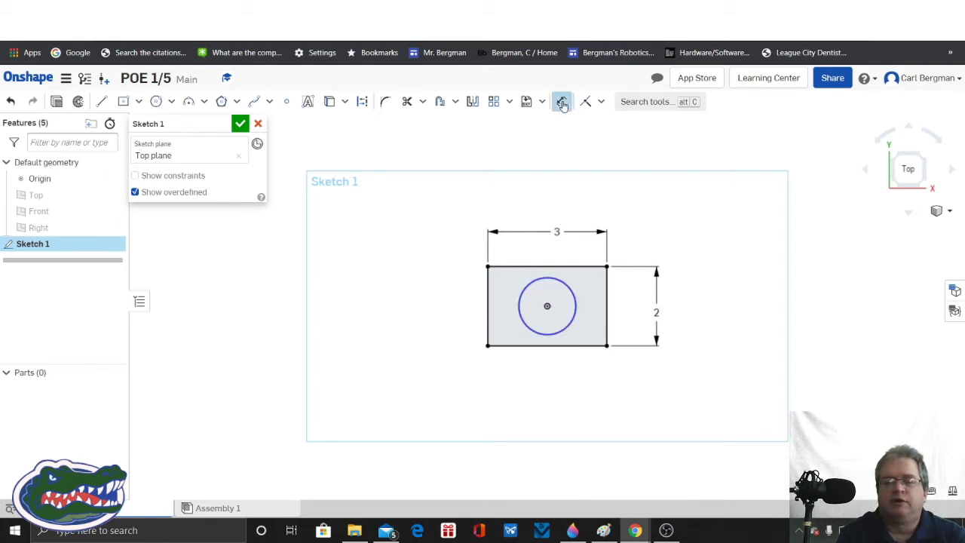
left_click(519, 306)
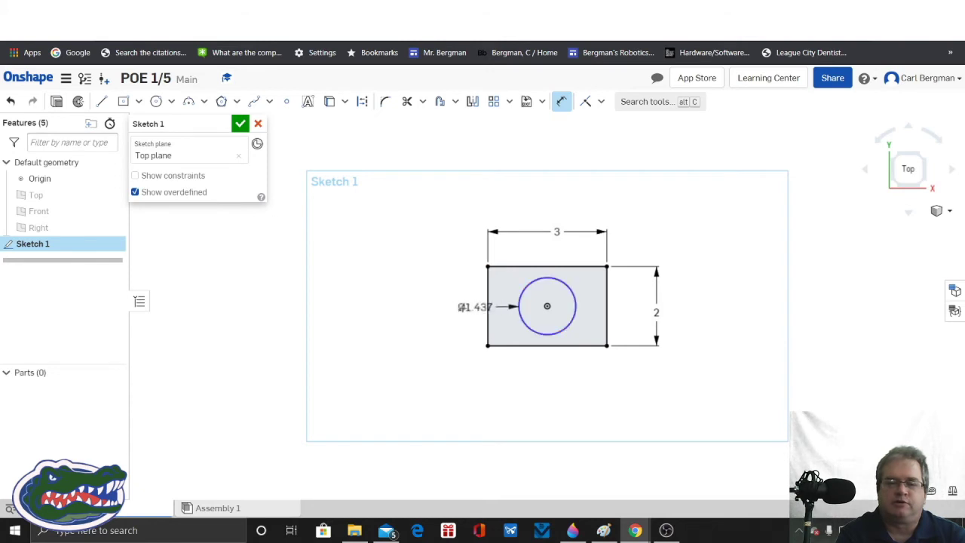
left_click(437, 307)
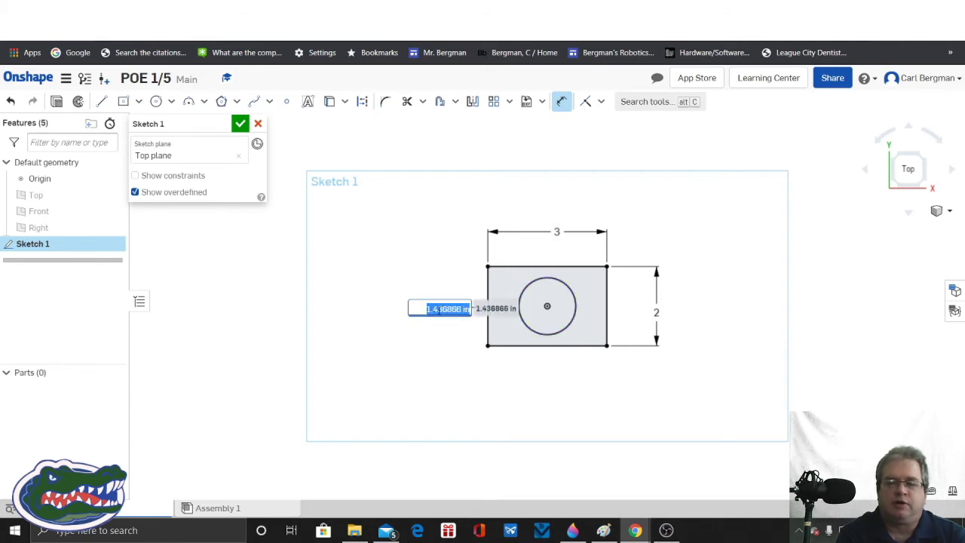
type("1")
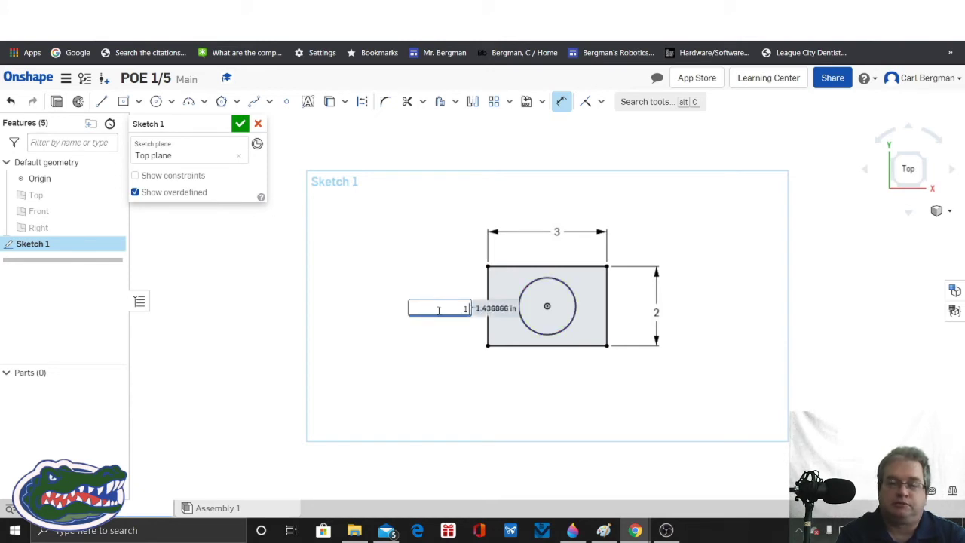
type(" in")
key("Return")
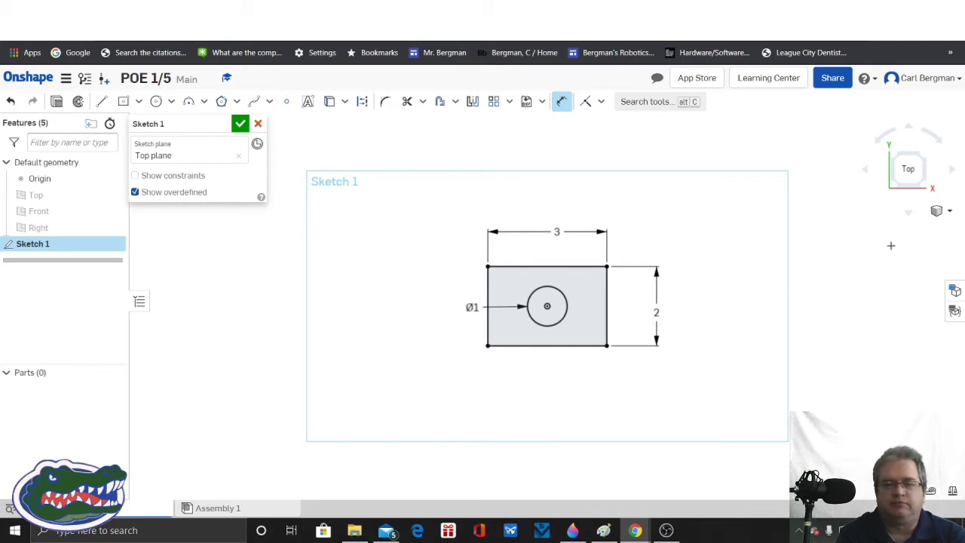
Show the dimensioned sketch in the isometric view and finish the sketch
left_click(952, 214)
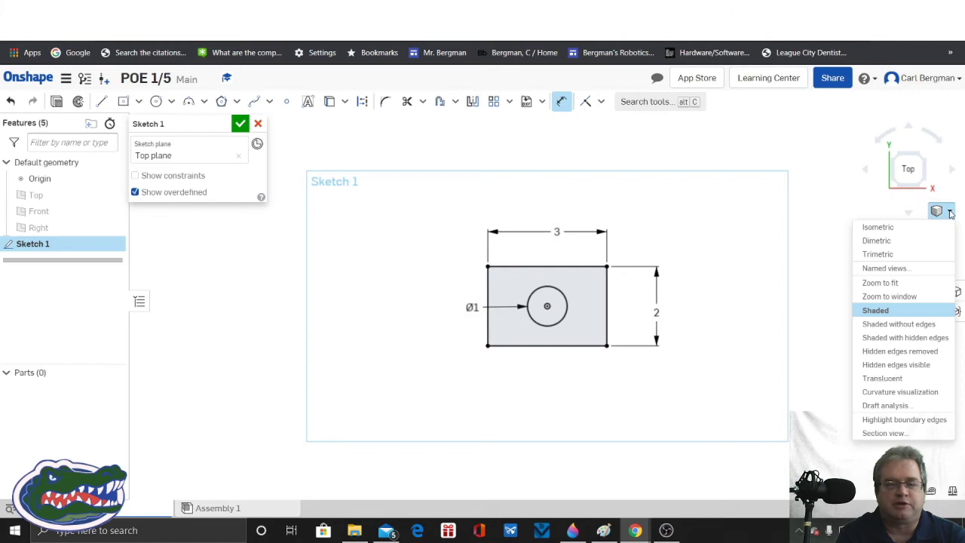
left_click(878, 228)
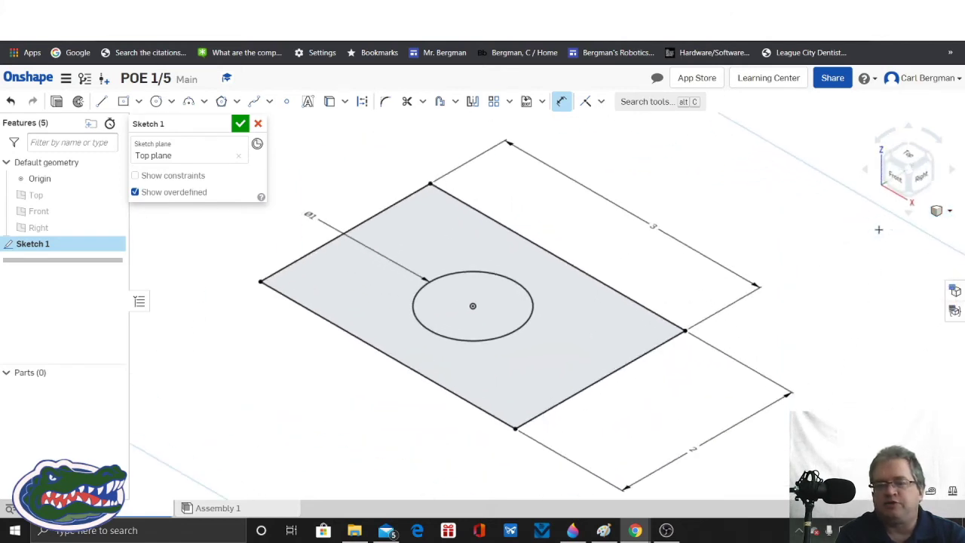
left_click(240, 123)
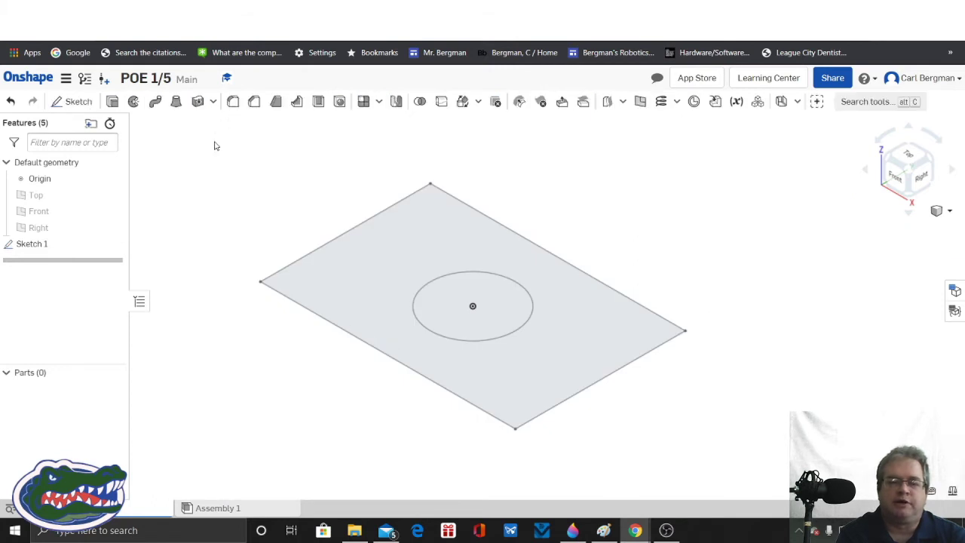
Extrude the rectangular region around the circle as a new solid with a blind depth of 0.5 in
left_click(111, 102)
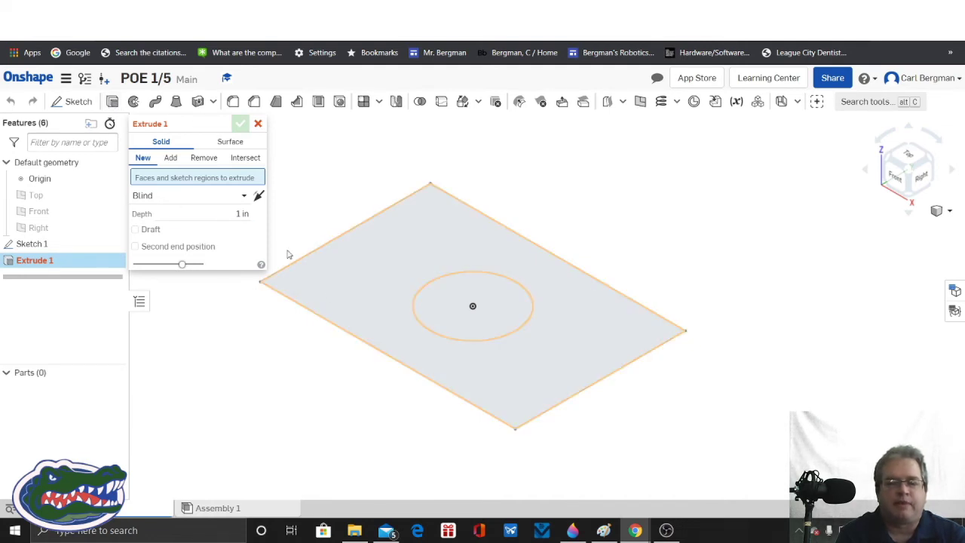
left_click(375, 259)
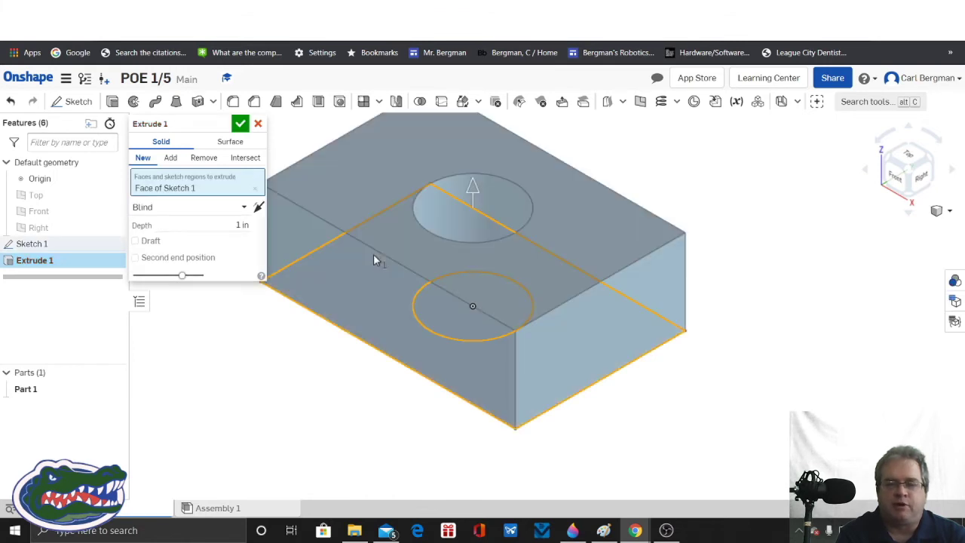
left_click(239, 225)
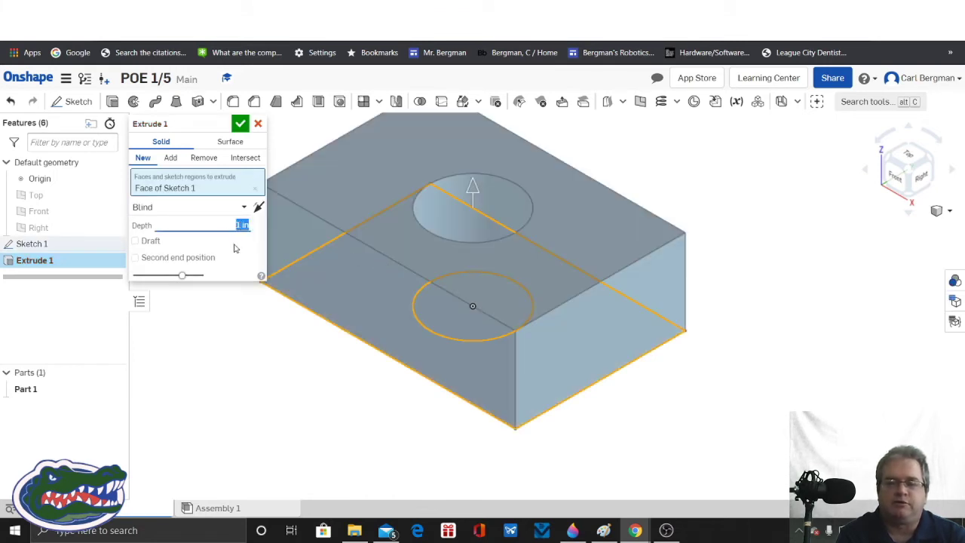
type("0.5 in")
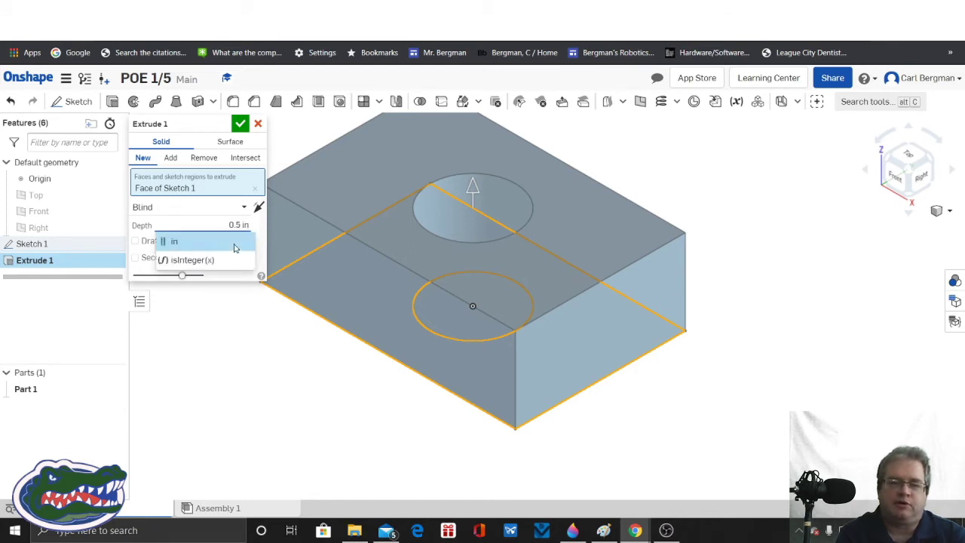
key("Return")
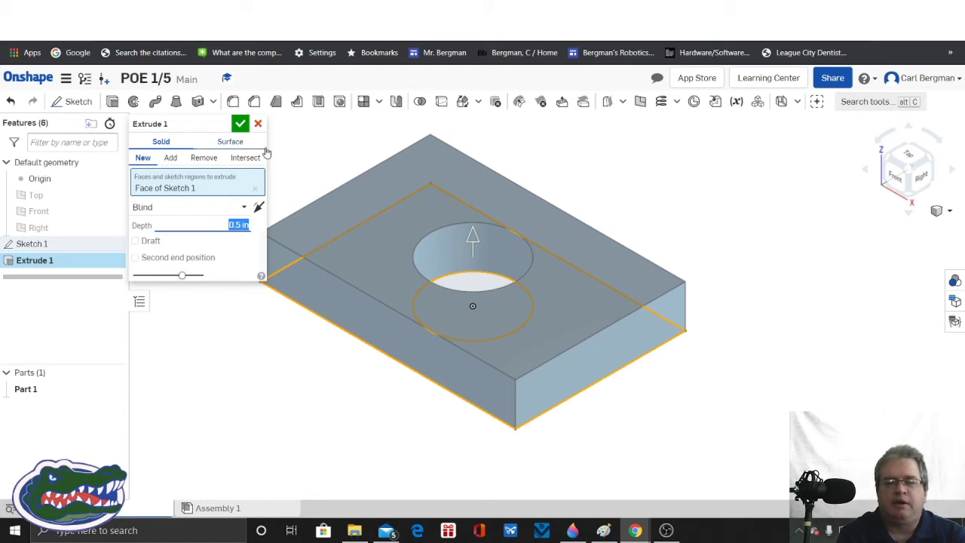
left_click(241, 125)
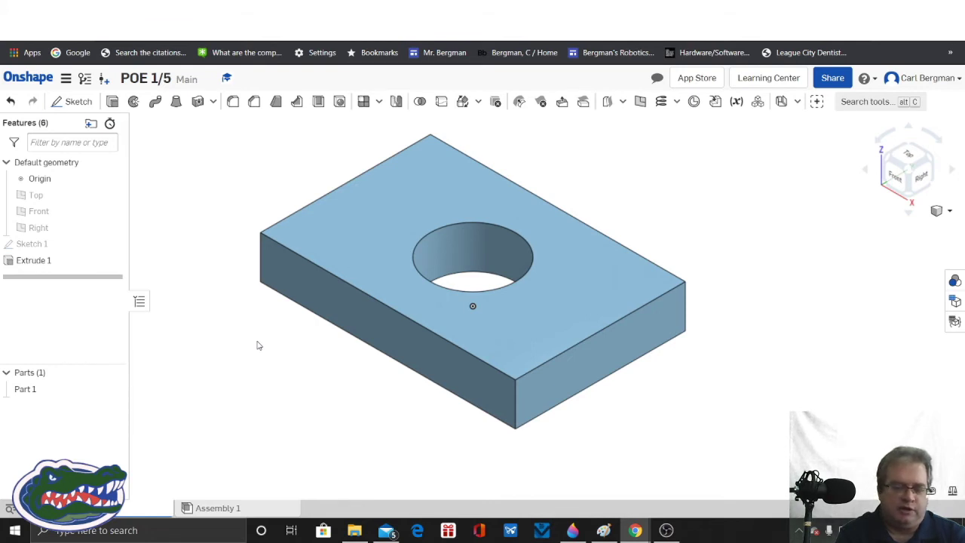
middle_click_drag(255, 351, 328, 407)
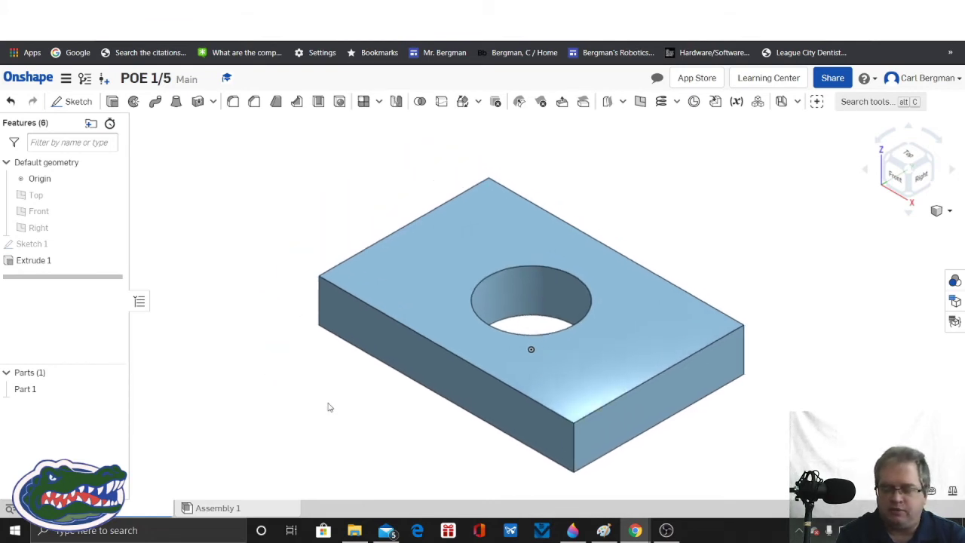
right_click_drag(328, 407, 434, 512)
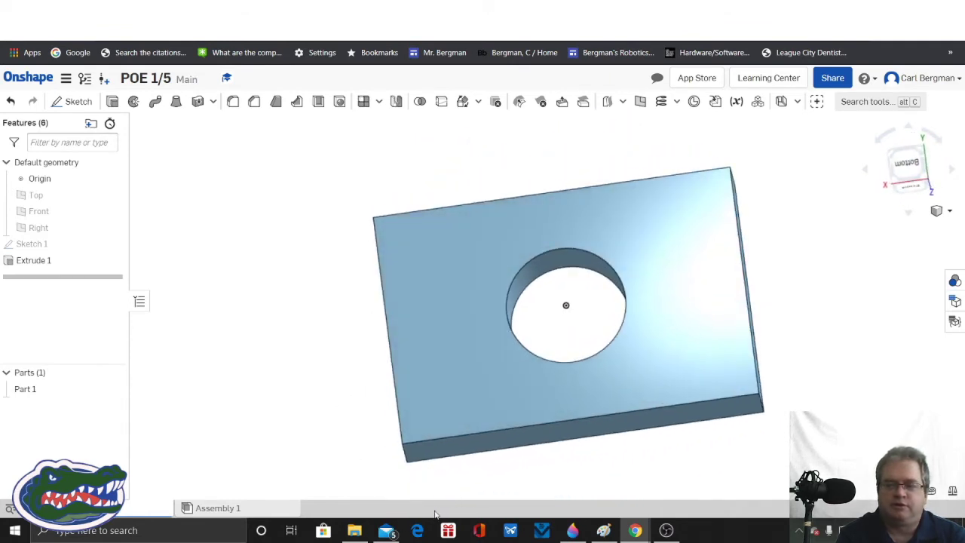